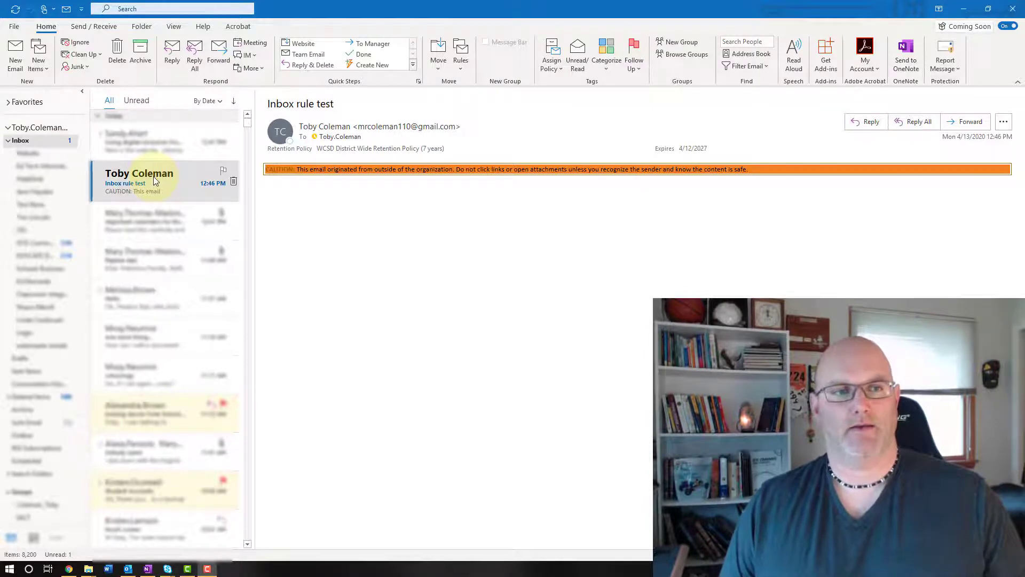
Start a new rule from the sender's 'Inbox rule test' message using Home > Rules > Create Rule
{"action": "right_click", "coordinate": [154, 180]}
{"action": "mouse_move", "coordinate": [203, 387]}
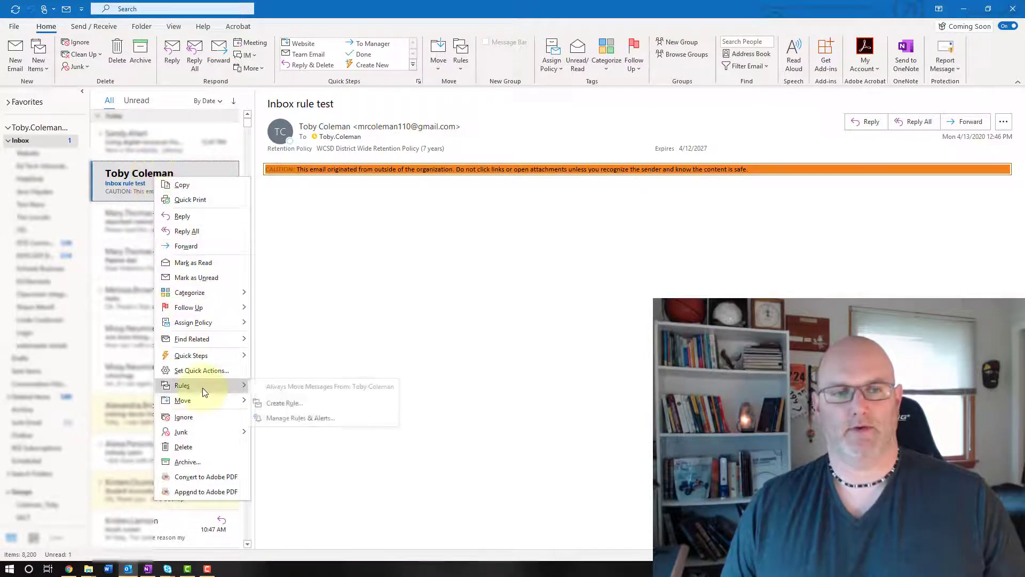
{"action": "left_click", "coordinate": [140, 178]}
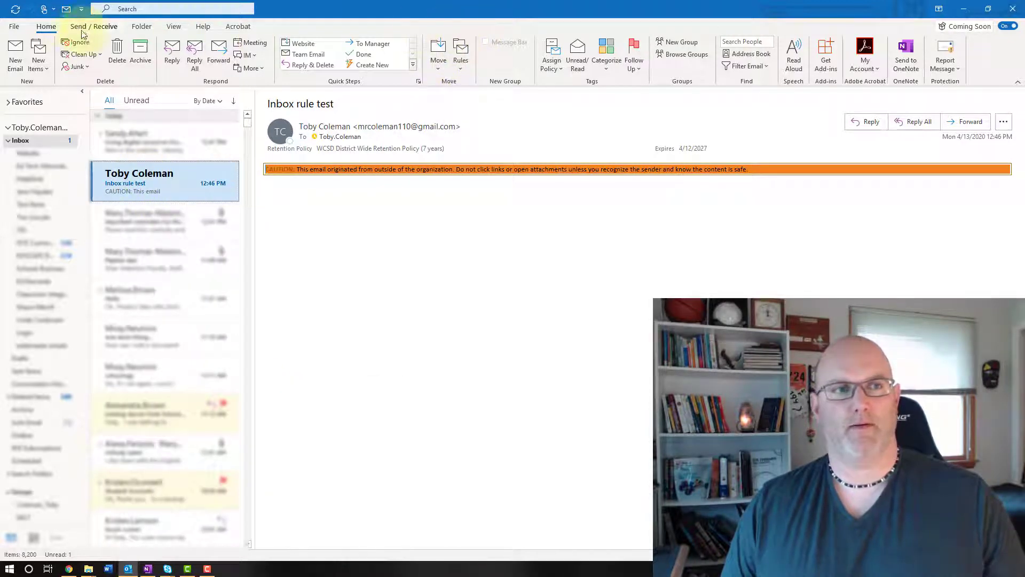
{"action": "left_click", "coordinate": [460, 54]}
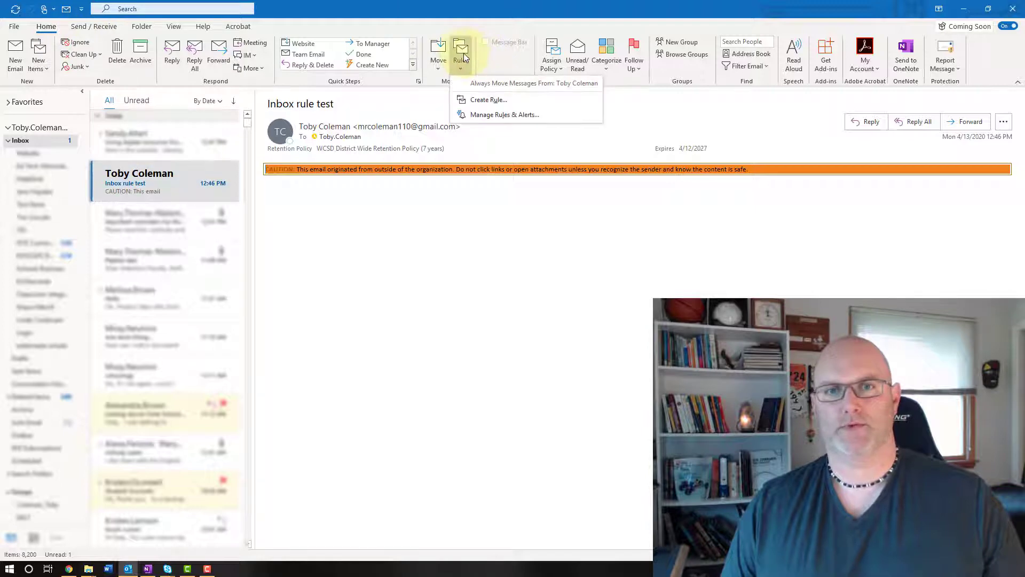
{"action": "left_click", "coordinate": [480, 101]}
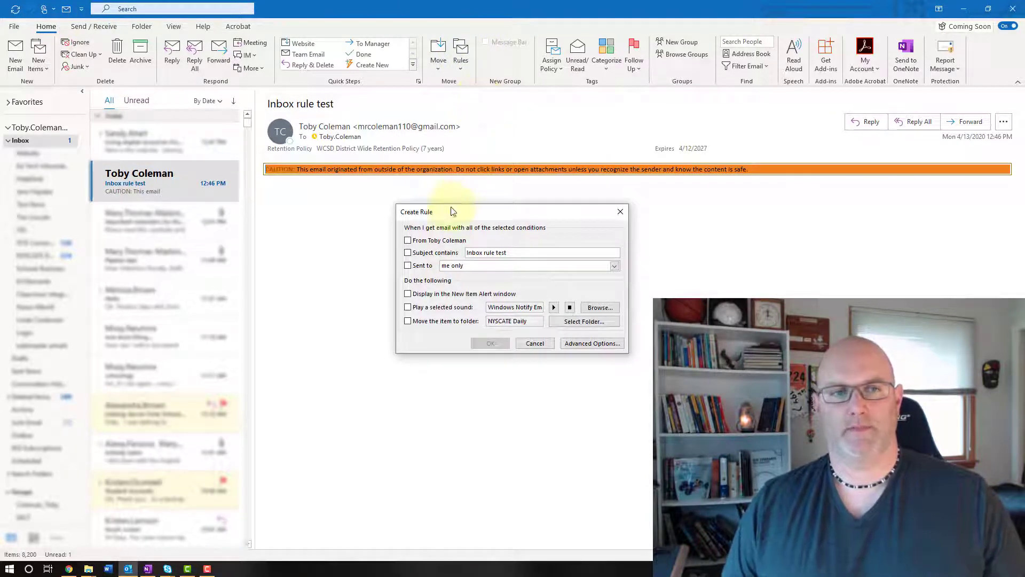
Tick the From-sender condition and 'Move the item to folder' in Create Rule, then choose a folder
{"action": "left_click", "coordinate": [409, 242]}
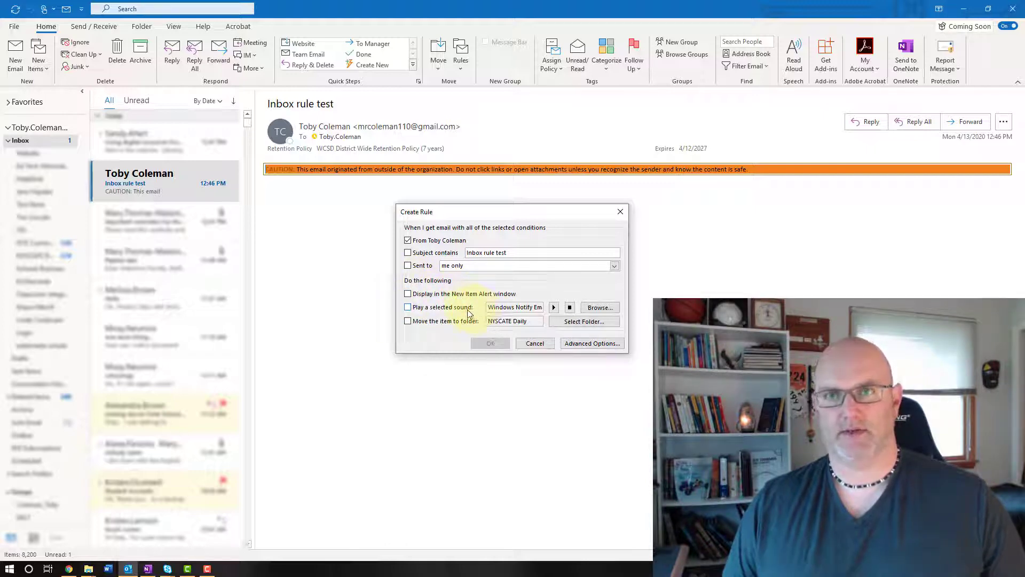
{"action": "left_click", "coordinate": [408, 322]}
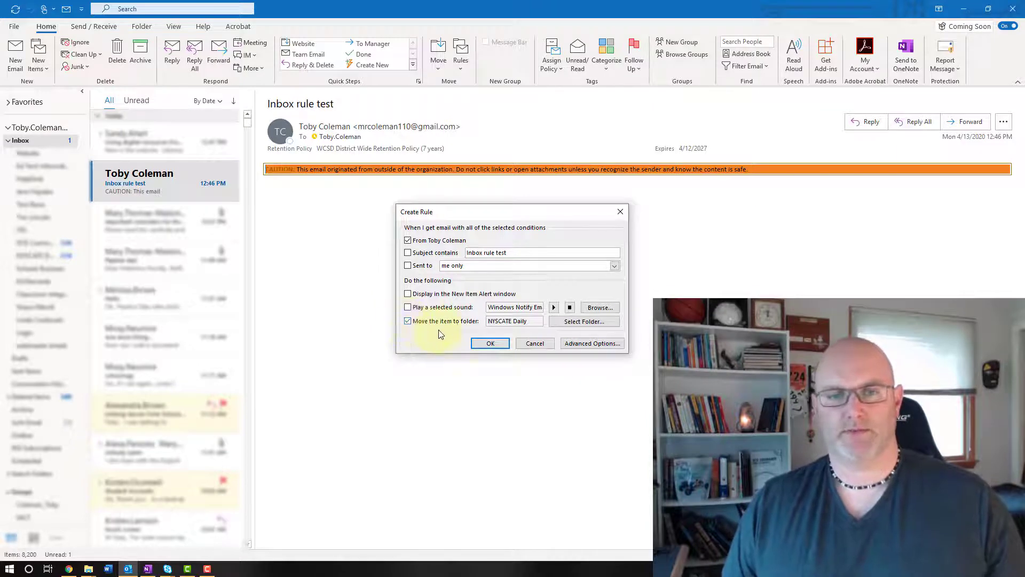
{"action": "left_click", "coordinate": [584, 322]}
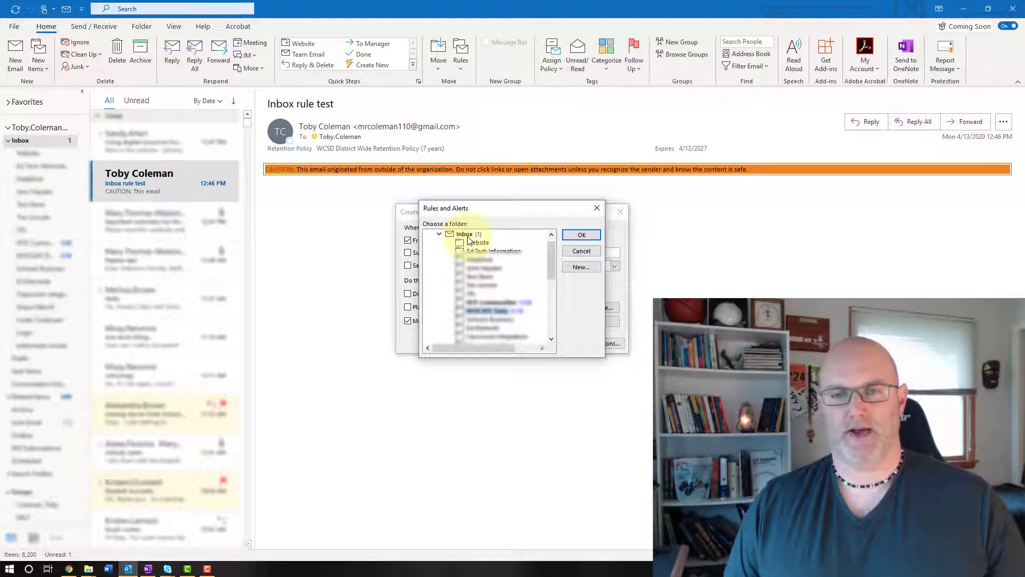
Create a new Inbox subfolder named after the sender and accept it as the rule's destination
{"action": "scroll", "coordinate": [470, 259], "scroll_direction": "down", "scroll_amount": 6}
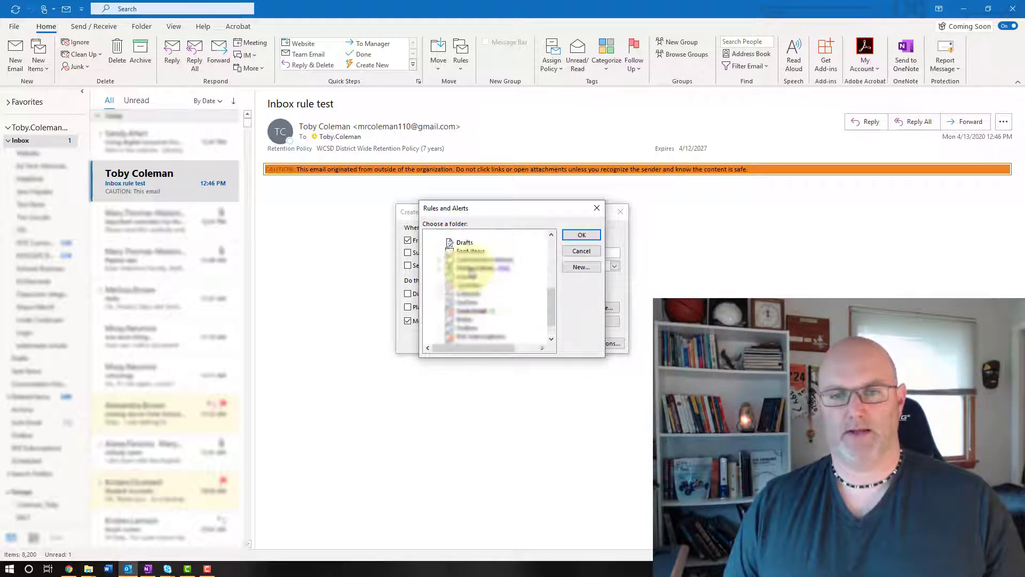
{"action": "scroll", "coordinate": [471, 269], "scroll_direction": "up", "scroll_amount": 6}
{"action": "scroll", "coordinate": [469, 269], "scroll_direction": "up", "scroll_amount": 1}
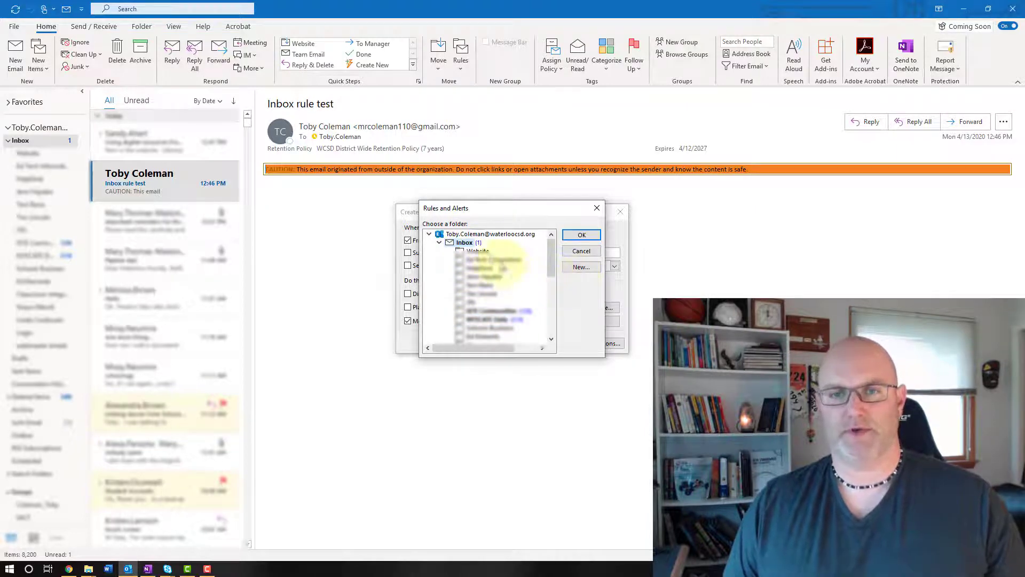
{"action": "left_click", "coordinate": [582, 267]}
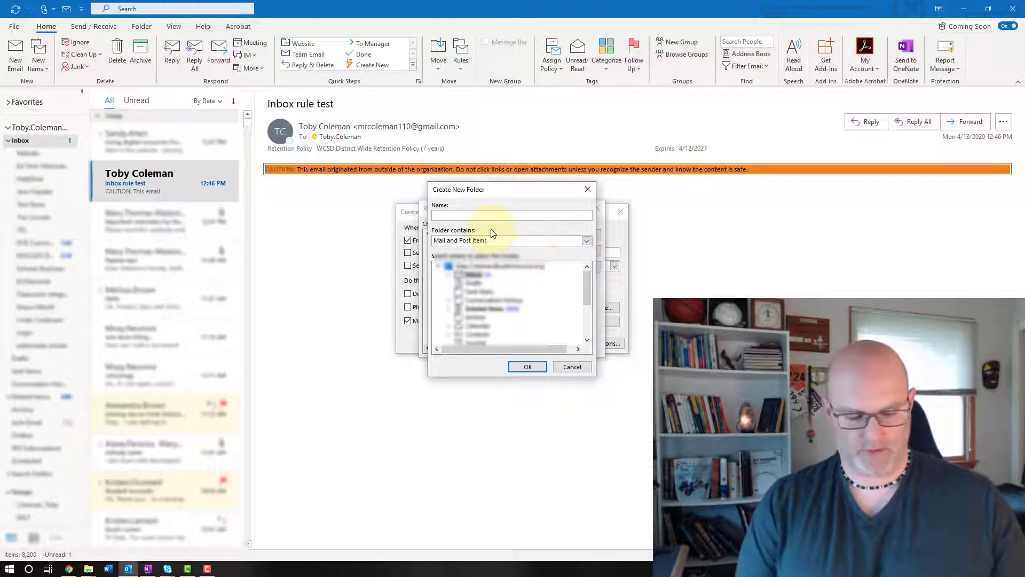
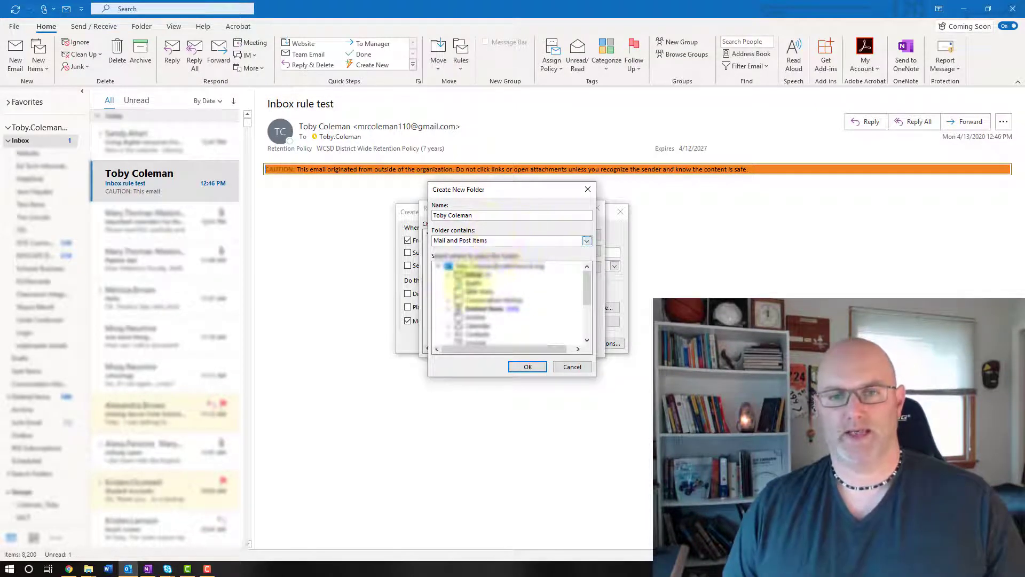
{"action": "left_click", "coordinate": [527, 367]}
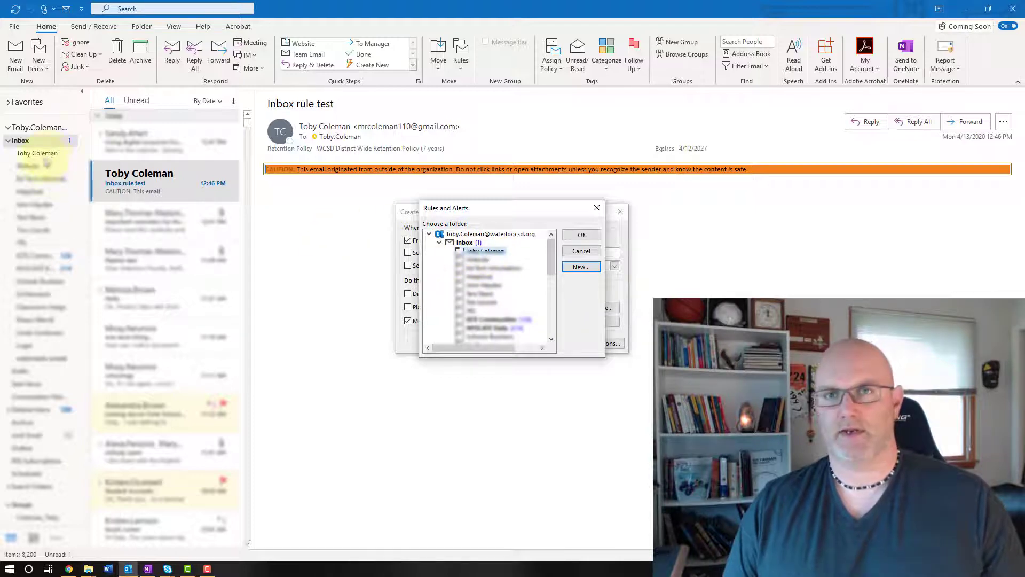
{"action": "left_click", "coordinate": [581, 237]}
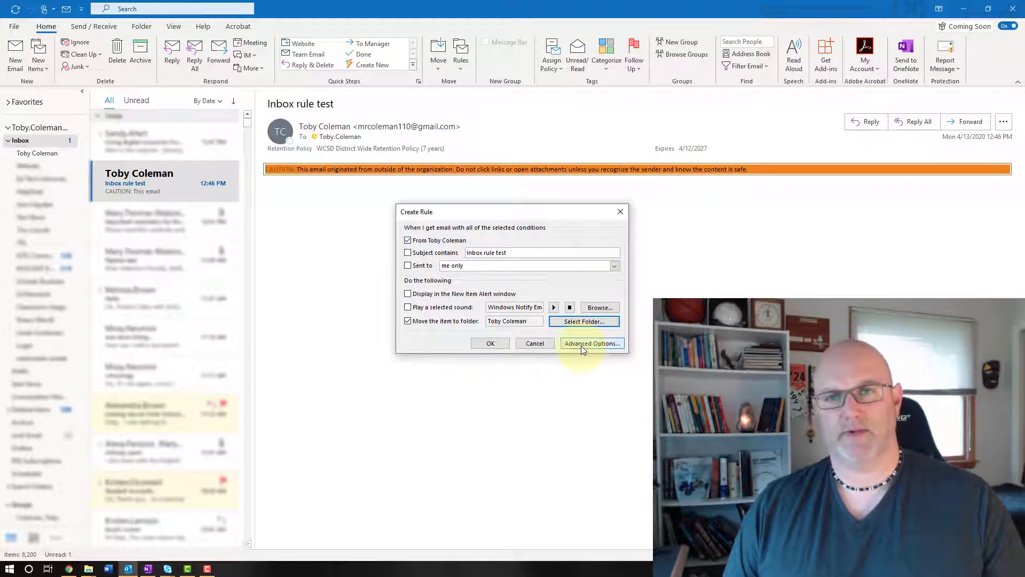
Save the rule with 'Run this rule now on messages already in the current folder' enabled
{"action": "left_click", "coordinate": [490, 345]}
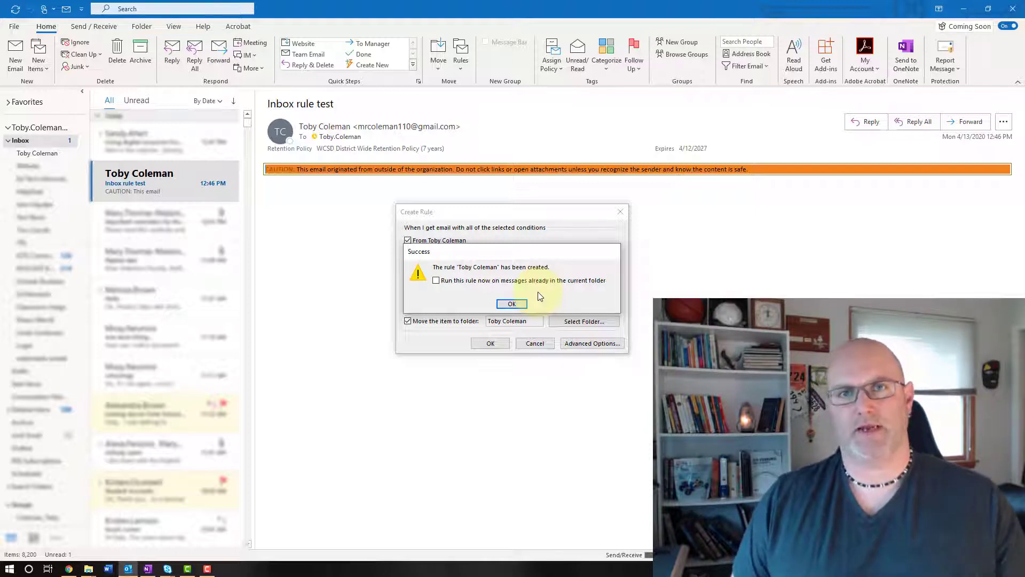
{"action": "left_click", "coordinate": [437, 281]}
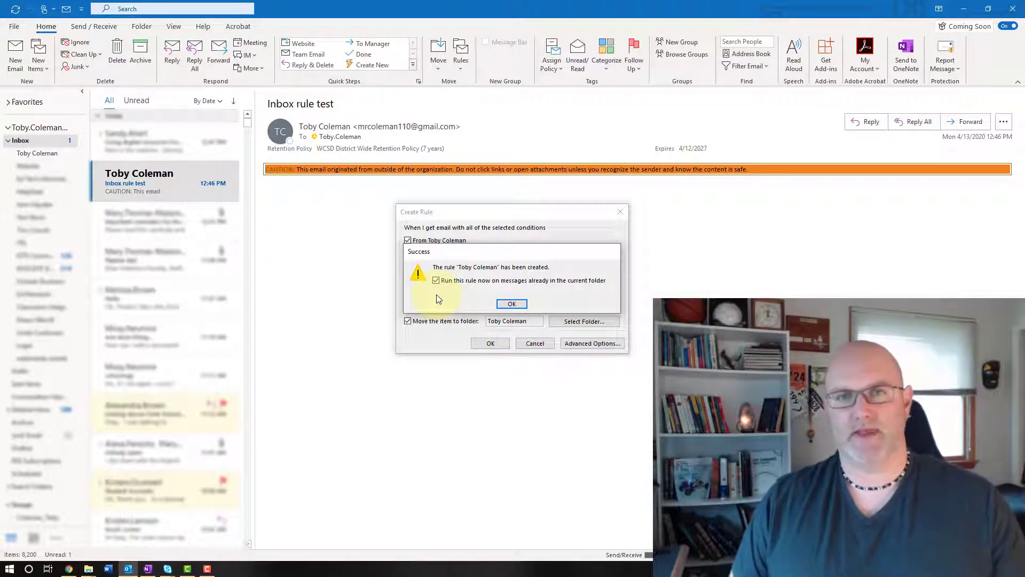
{"action": "left_click", "coordinate": [516, 305]}
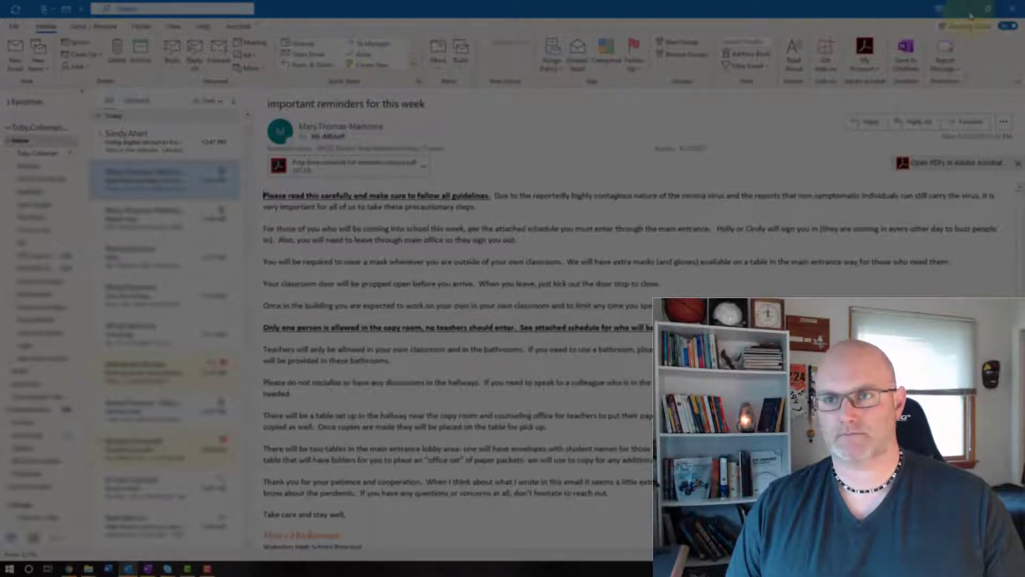
In Outlook on the web, create a rule from the open message and open its full settings
{"action": "left_click", "coordinate": [70, 569]}
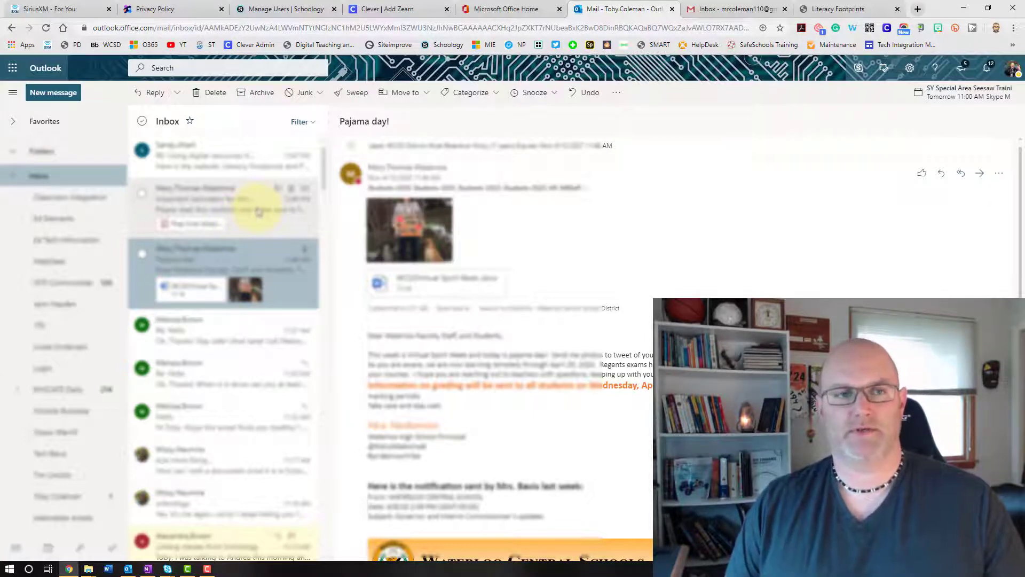
{"action": "left_click", "coordinate": [617, 95]}
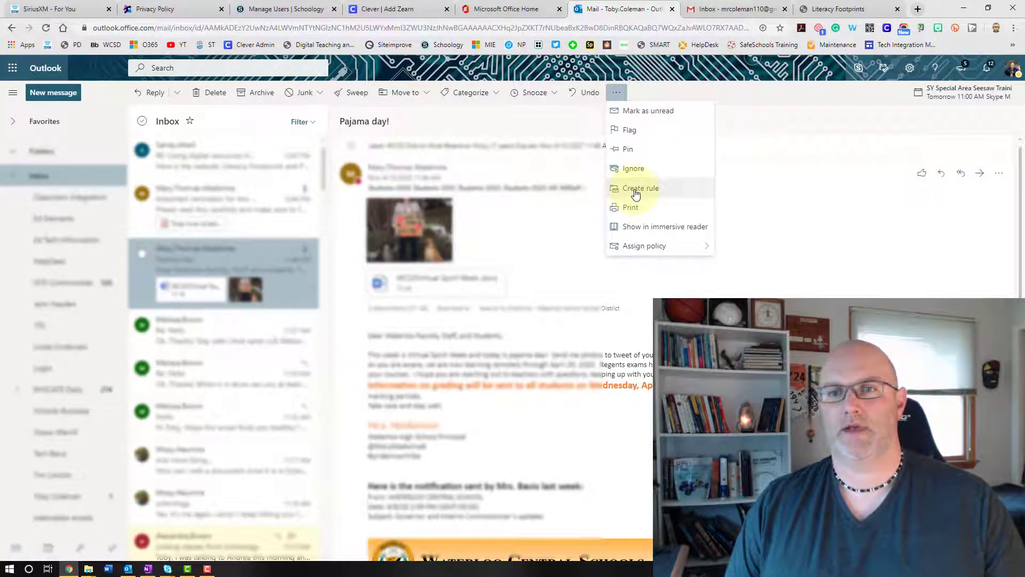
{"action": "left_click", "coordinate": [636, 191]}
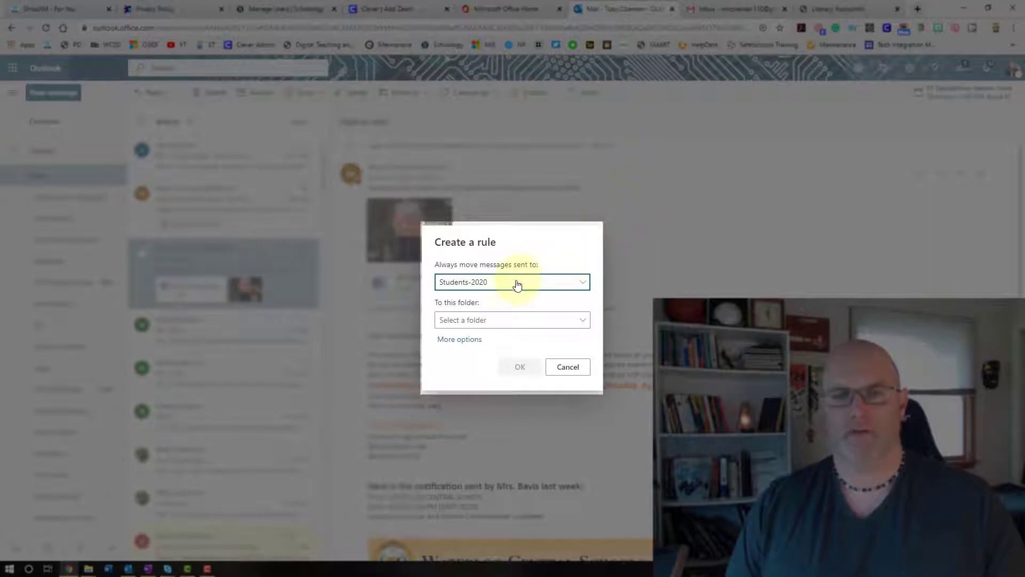
{"action": "left_click", "coordinate": [468, 344]}
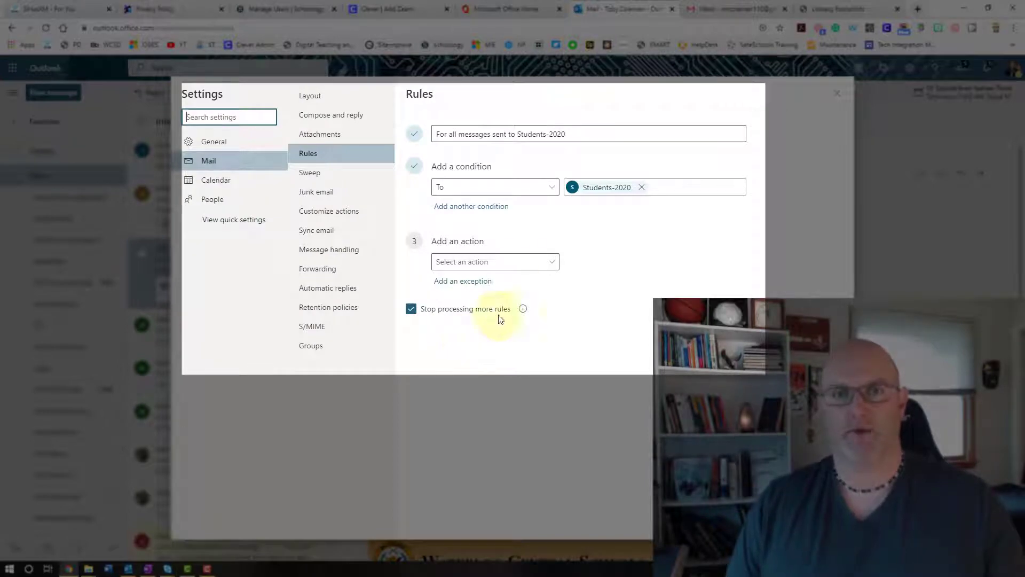
Replace the rule name 'For all messages sent to Students-2020' with the sender's name
{"action": "left_click_drag", "start_coordinate": [584, 130], "coordinate": [407, 153]}
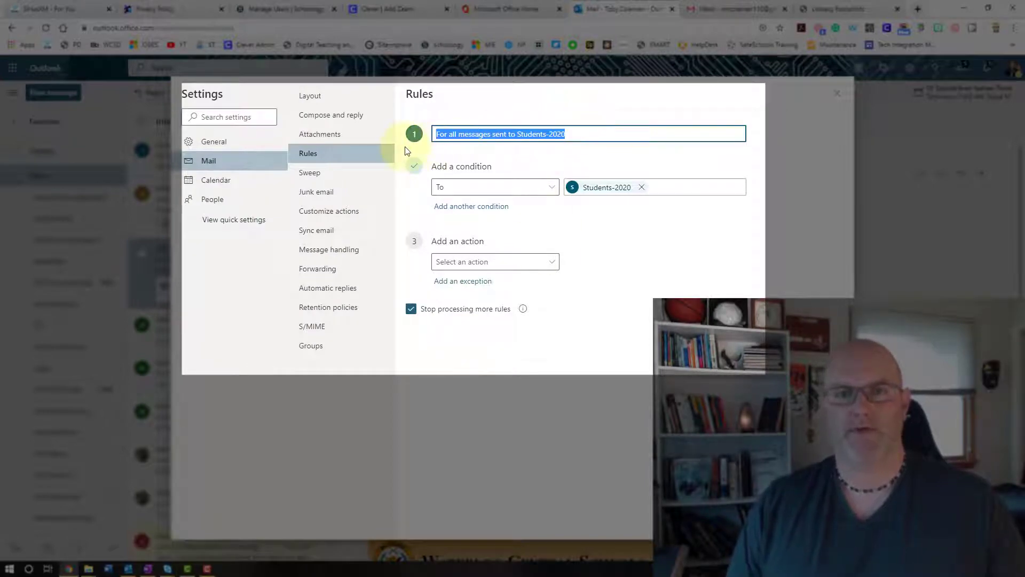
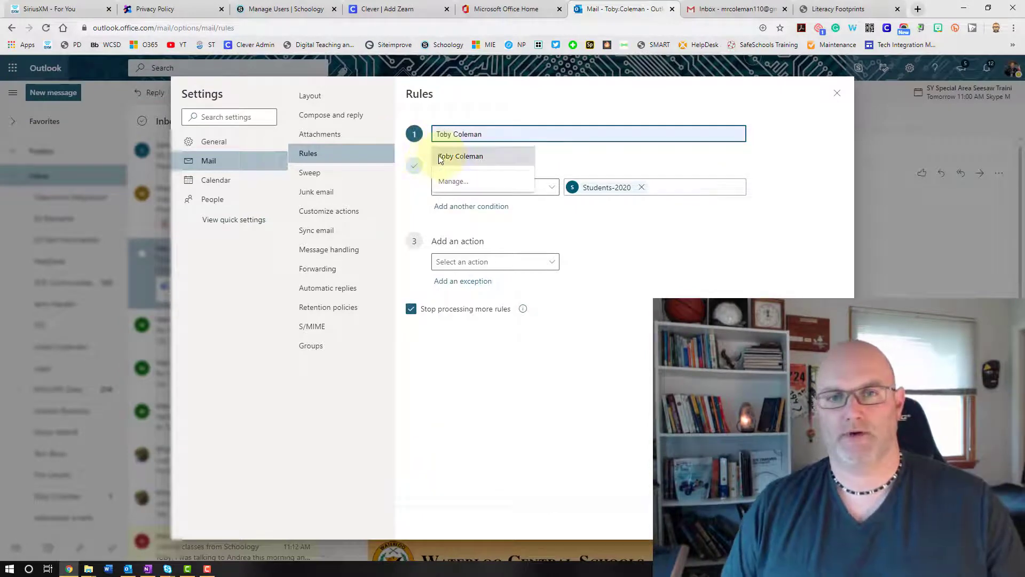
{"action": "left_click", "coordinate": [439, 158]}
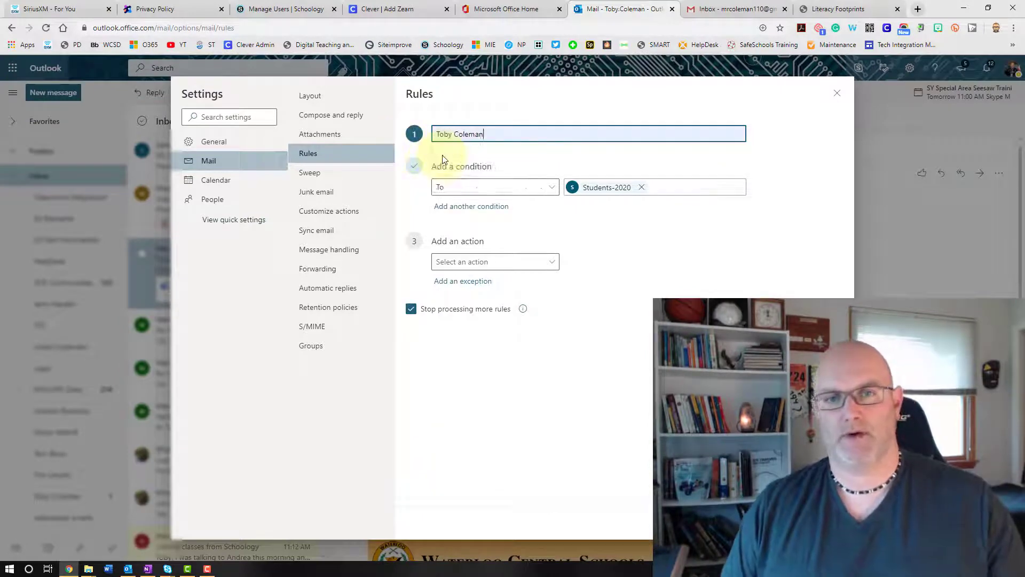
Change the condition from To to From and pick the sender's contact from the suggestions
{"action": "left_click", "coordinate": [468, 192]}
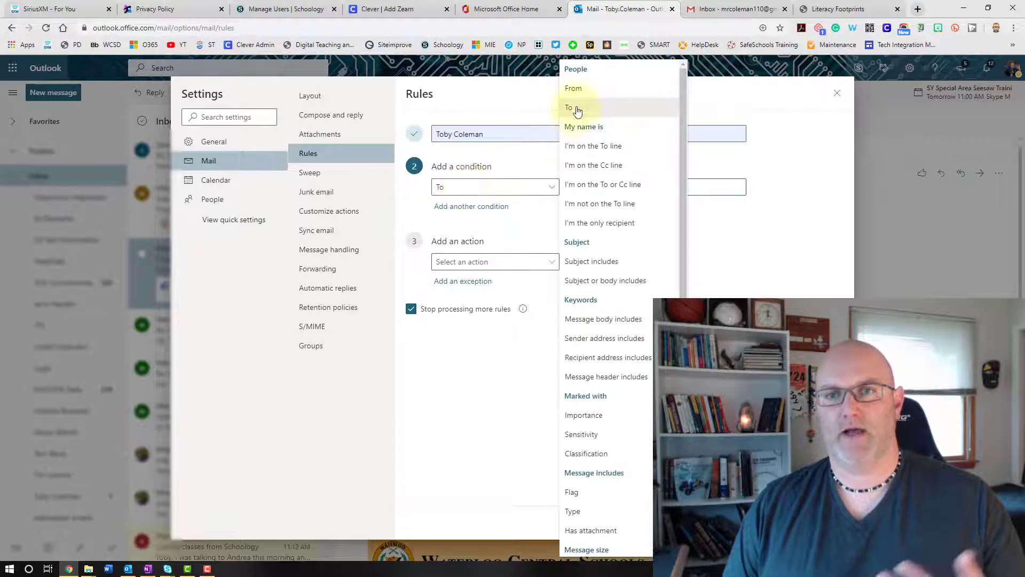
{"action": "left_click", "coordinate": [576, 94]}
{"action": "left_click", "coordinate": [541, 193]}
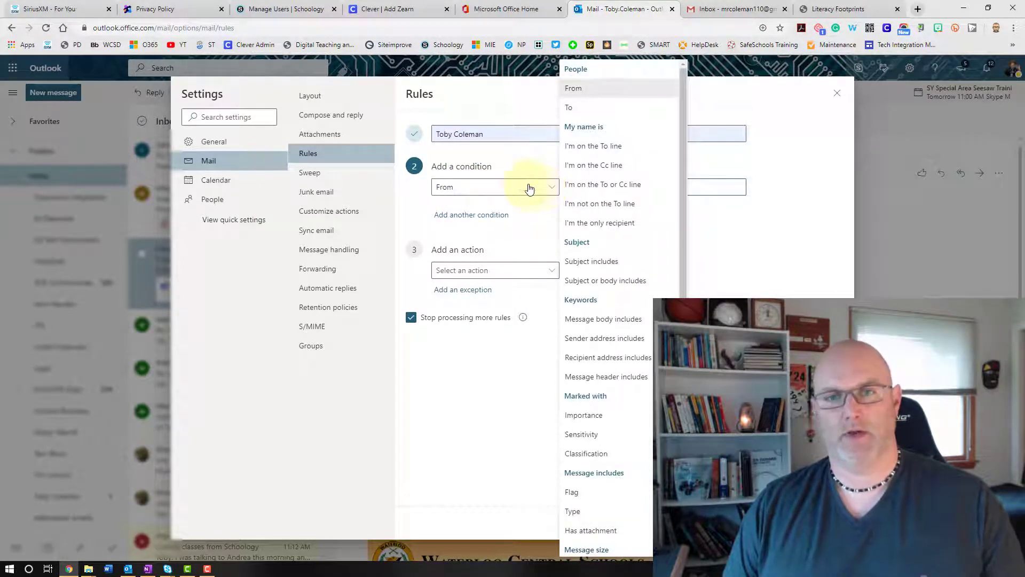
{"action": "left_click", "coordinate": [508, 195]}
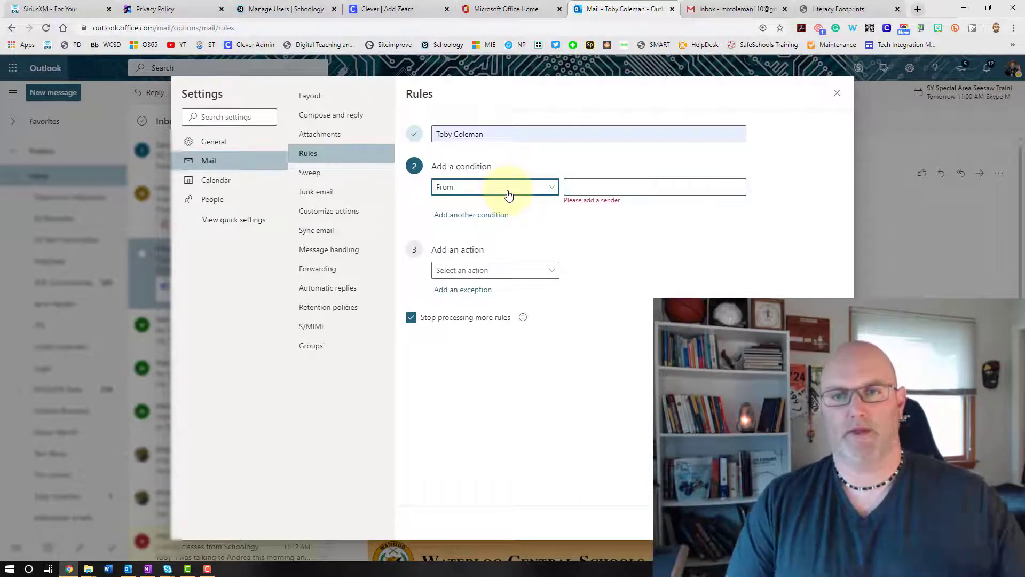
{"action": "left_click", "coordinate": [585, 188]}
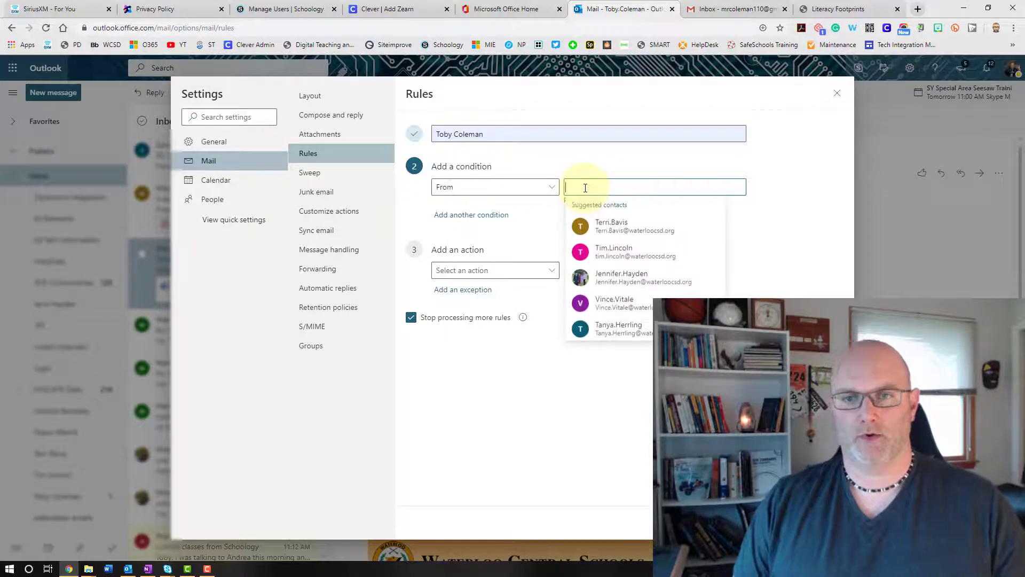
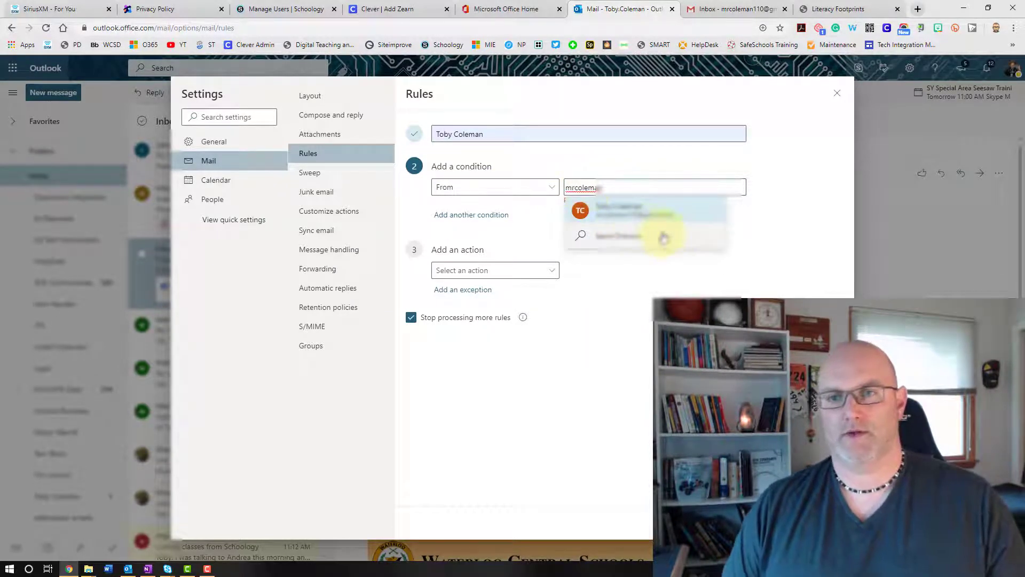
{"action": "left_click", "coordinate": [632, 221]}
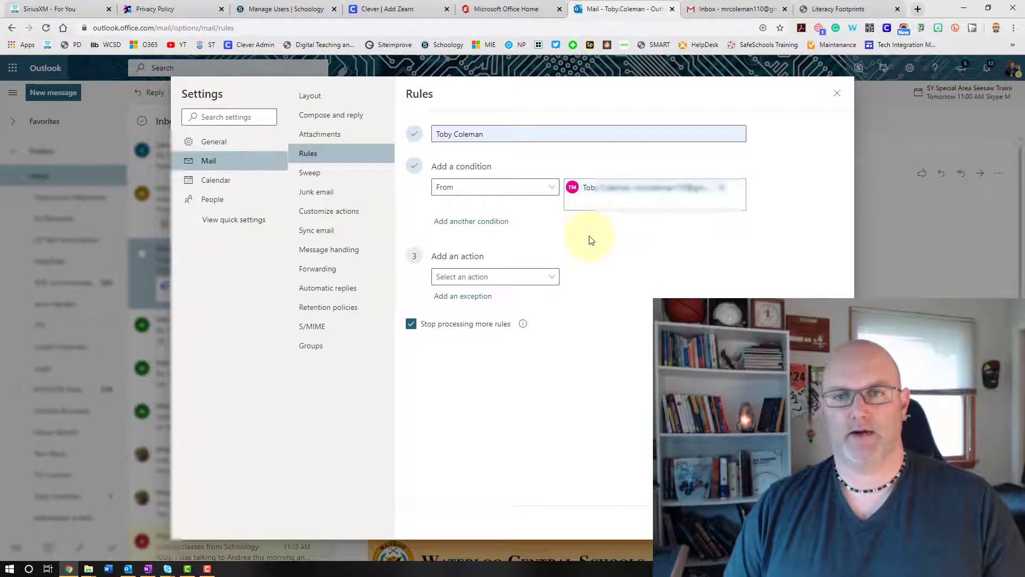
Add a Move to action targeting the sender's folder, tick Run rule now, and close Settings
{"action": "left_click", "coordinate": [487, 284]}
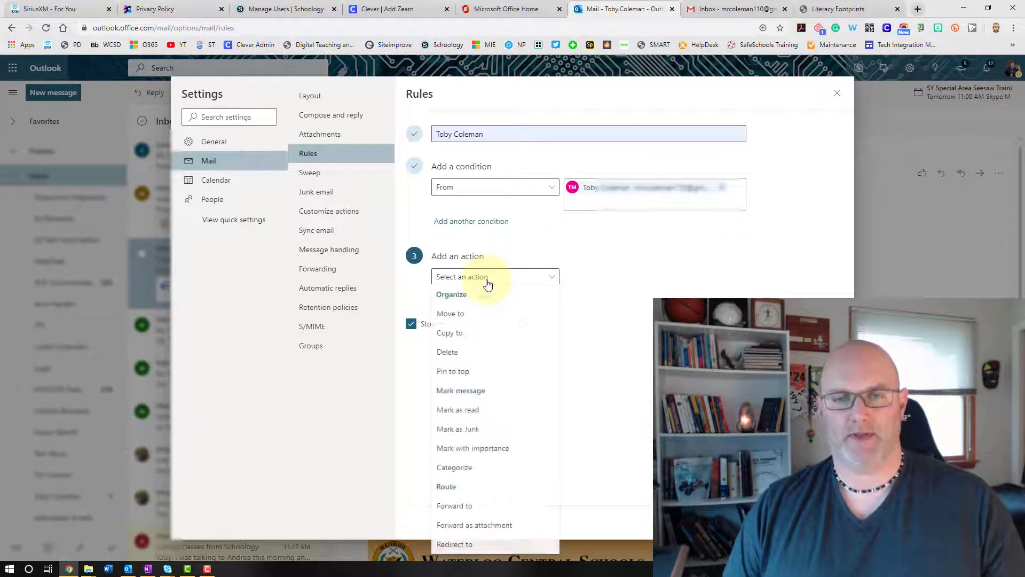
{"action": "left_click", "coordinate": [462, 321]}
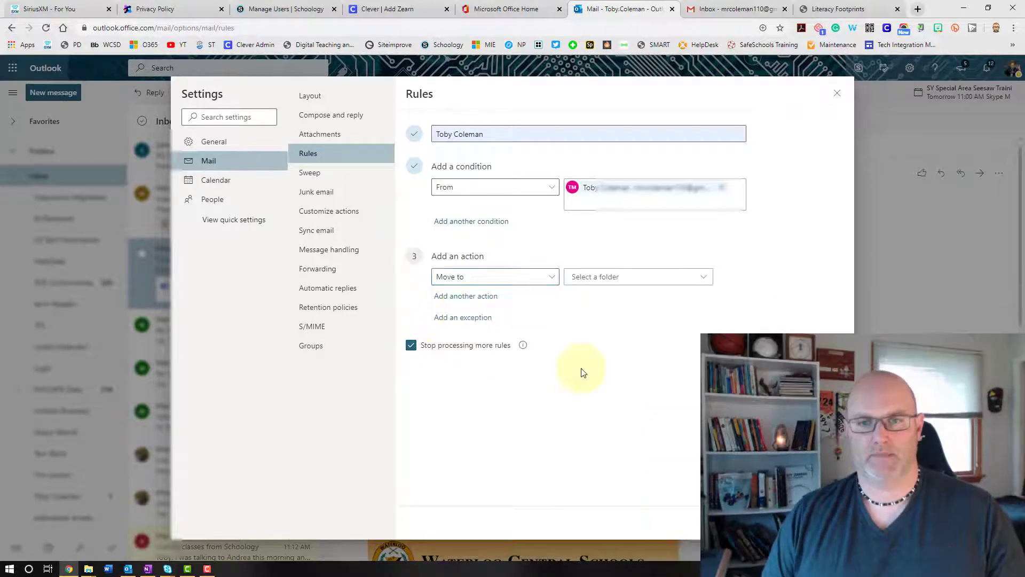
{"action": "left_click", "coordinate": [599, 289]}
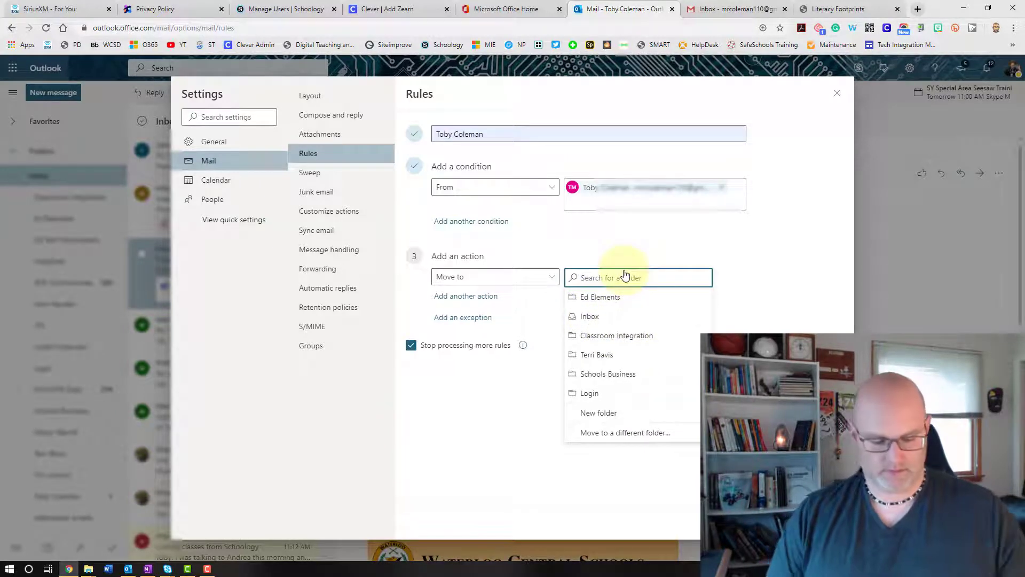
{"action": "type", "text": "To y"}
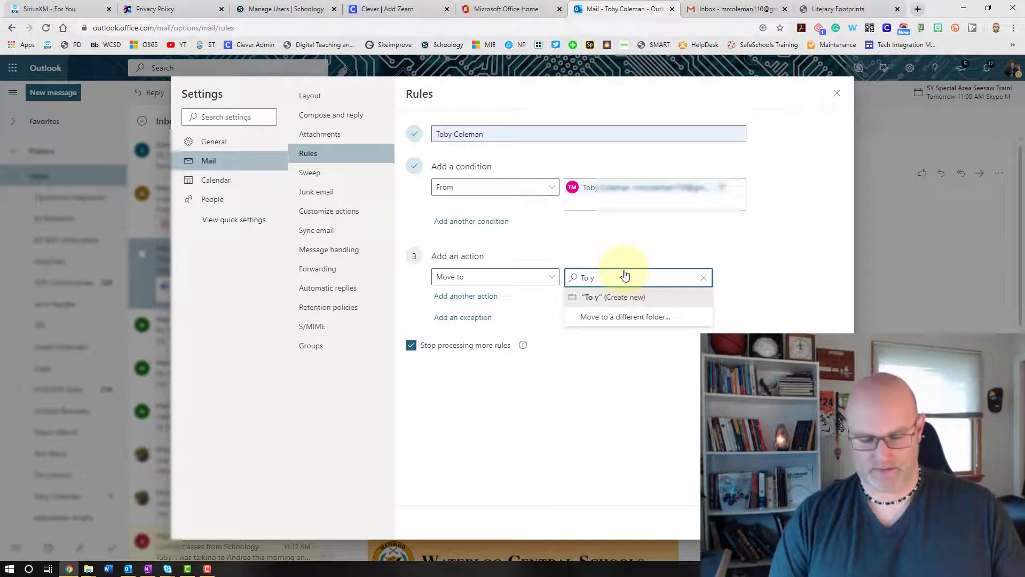
{"action": "key", "text": "BackSpace"}
{"action": "key", "text": "BackSpace"}
{"action": "type", "text": "by"}
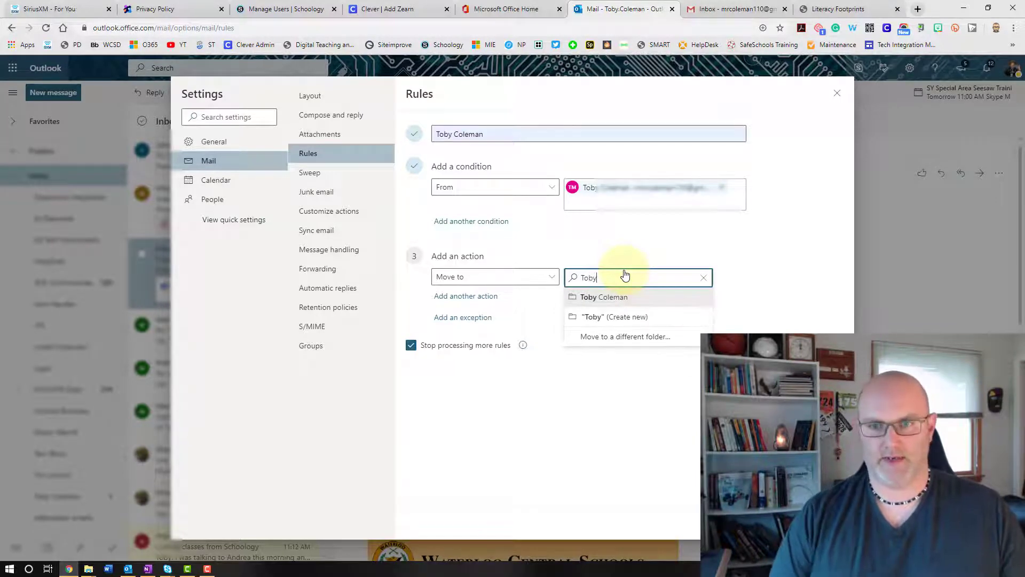
{"action": "left_click", "coordinate": [594, 303]}
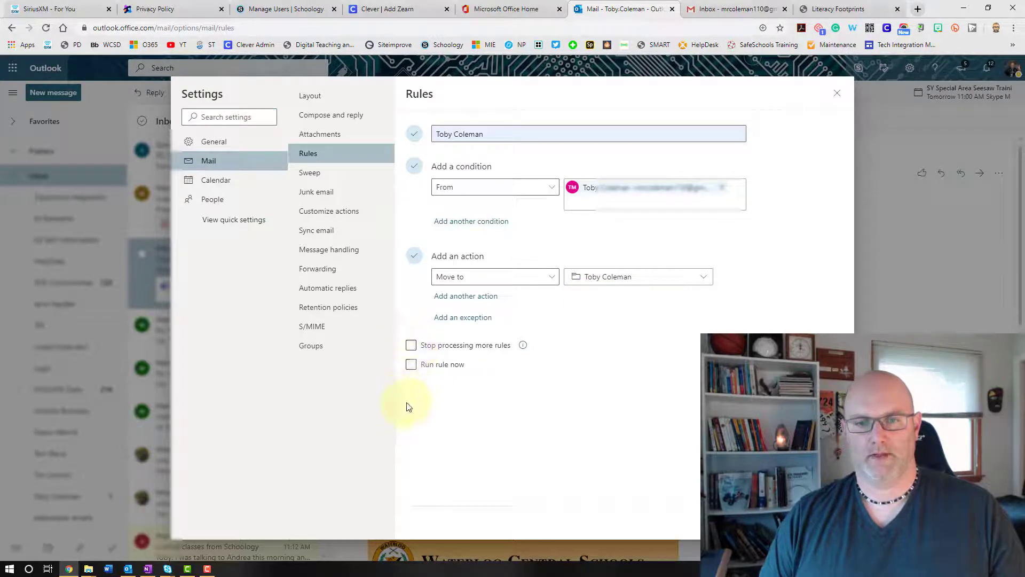
{"action": "left_click", "coordinate": [412, 367]}
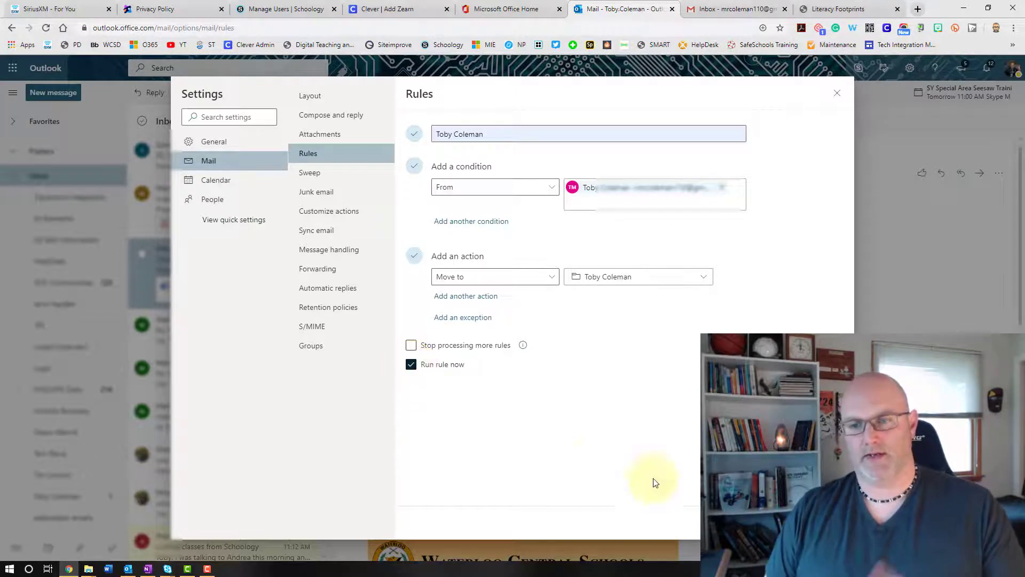
{"action": "left_click", "coordinate": [837, 96]}
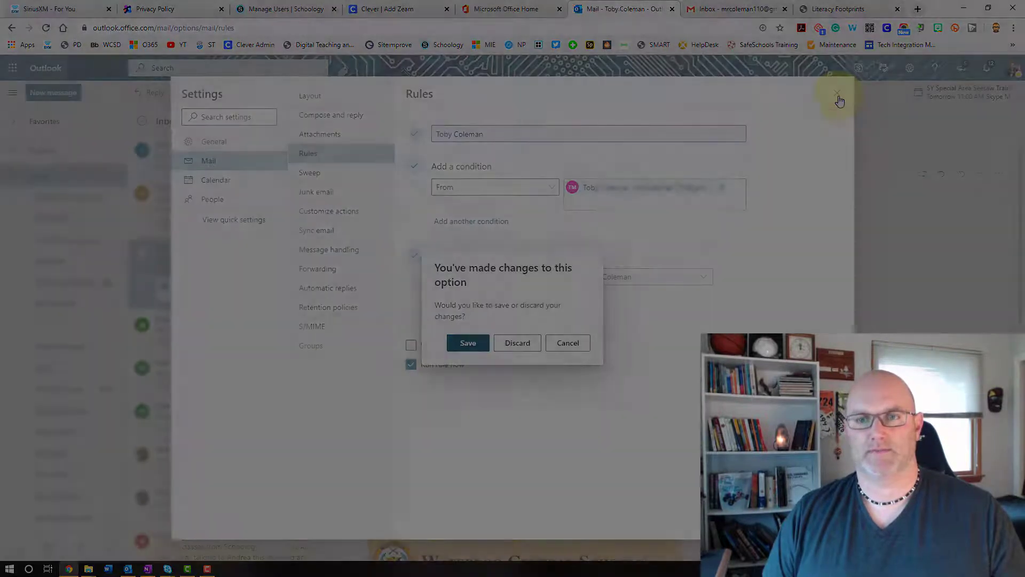